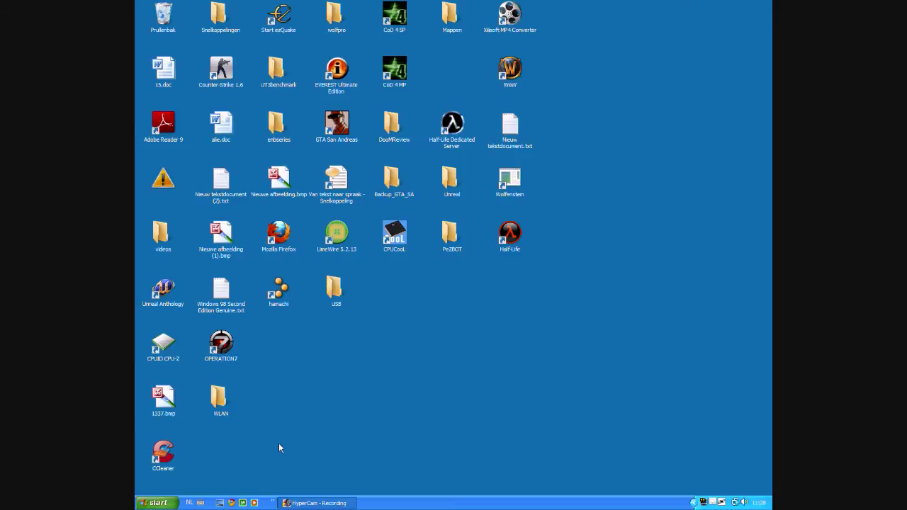
# - Open EVGA Precision from the hidden background programs and reset all clock and fan settings to their defaults
pyautogui.click(694, 503)
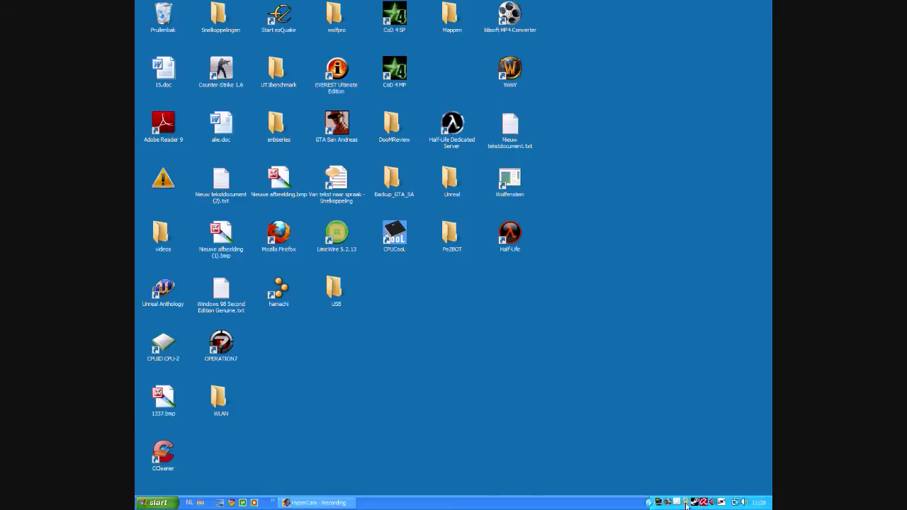
pyautogui.click(667, 502)
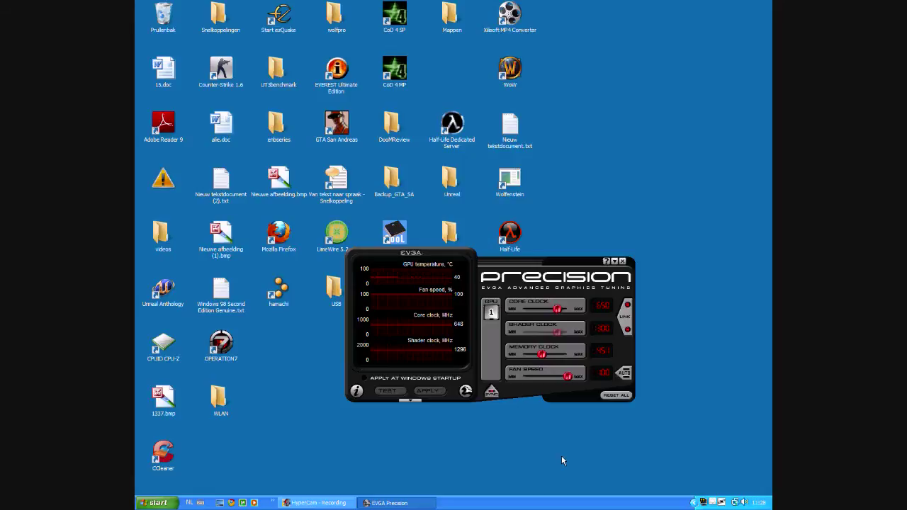
pyautogui.moveTo(458, 354)
pyautogui.click(615, 395)
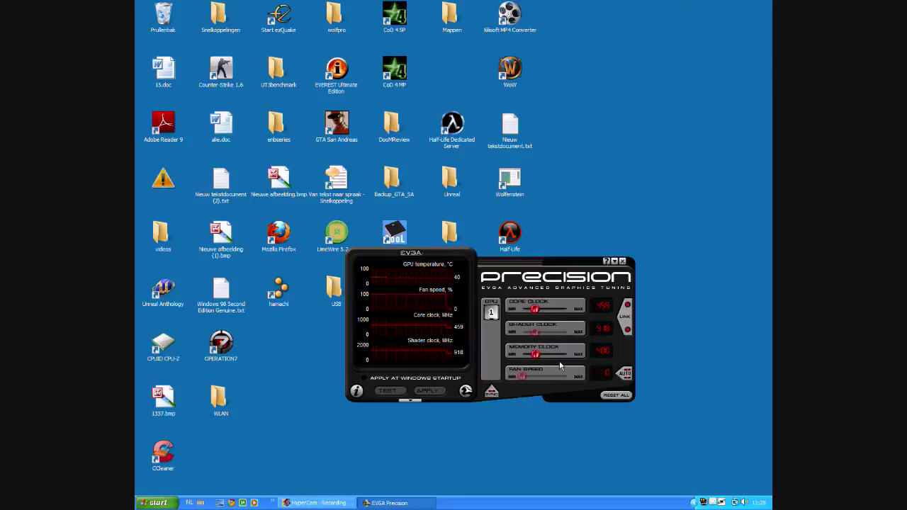
# - Overclock the graphics card to core clock 701, memory clock 451 and fan speed 100, apply the settings and minimize EVGA Precision
pyautogui.moveTo(535, 309); pyautogui.dragTo(568, 320)
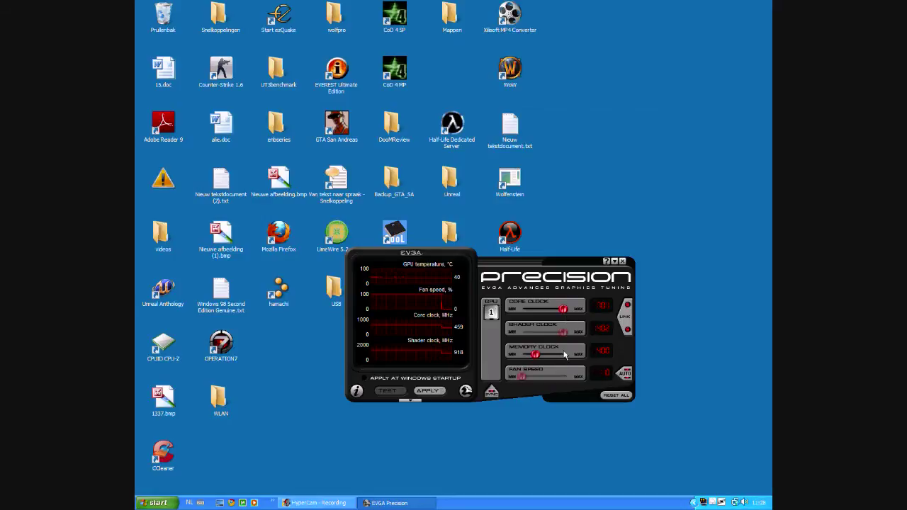
pyautogui.moveTo(534, 358); pyautogui.dragTo(568, 377)
pyautogui.click(618, 374)
pyautogui.click(433, 393)
pyautogui.moveTo(449, 284)
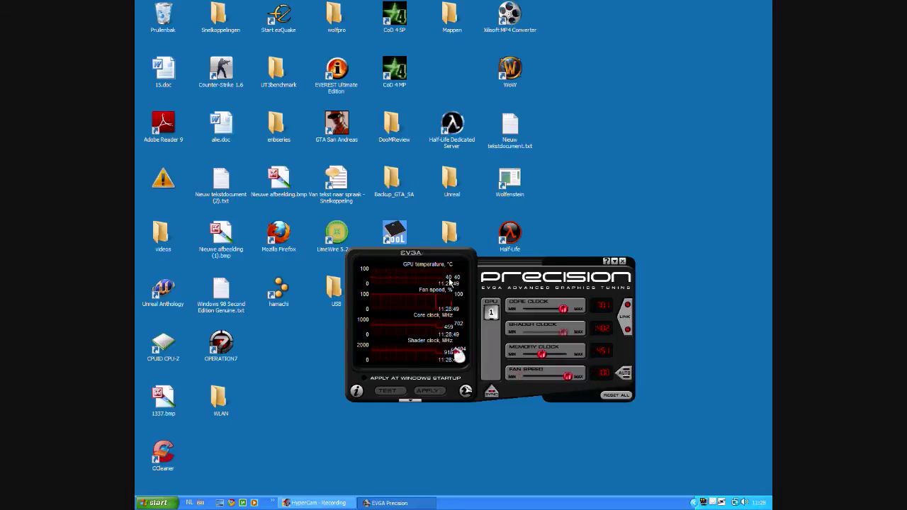
pyautogui.click(613, 262)
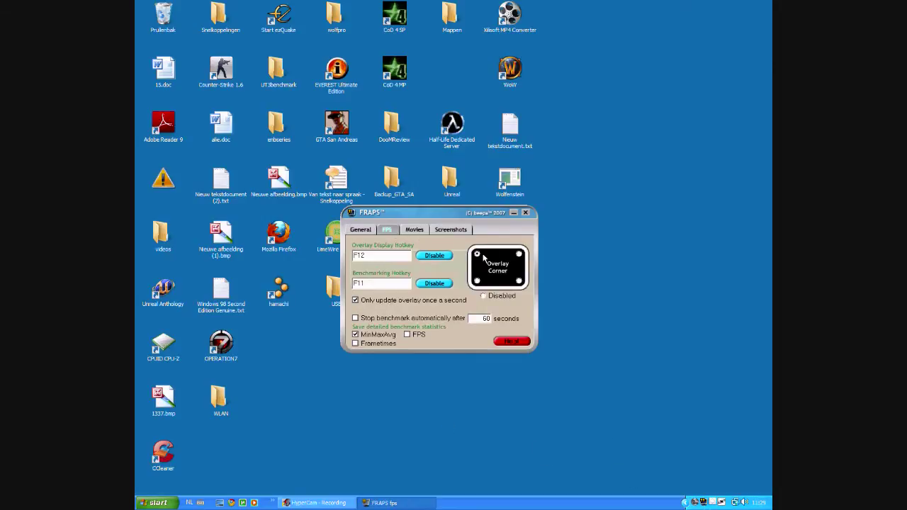
# - Review the movie capture settings in FRAPS and minimize its window
pyautogui.click(415, 230)
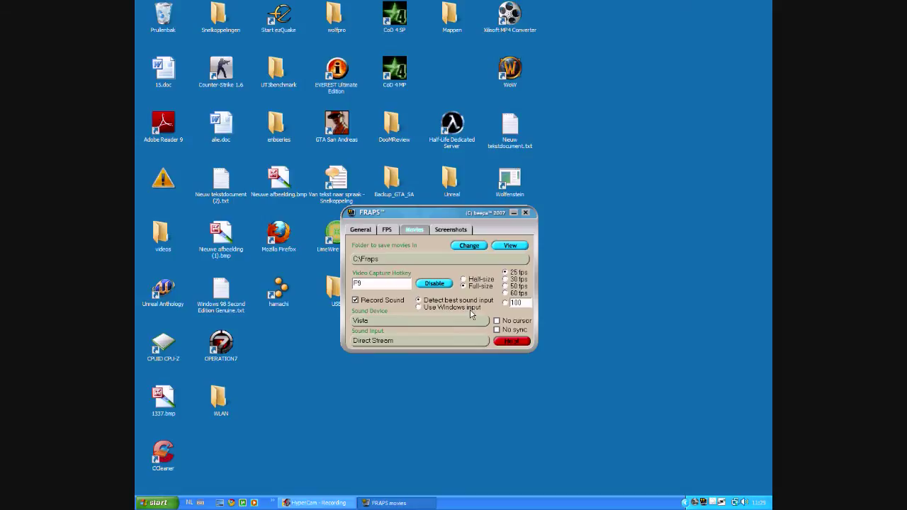
pyautogui.click(515, 212)
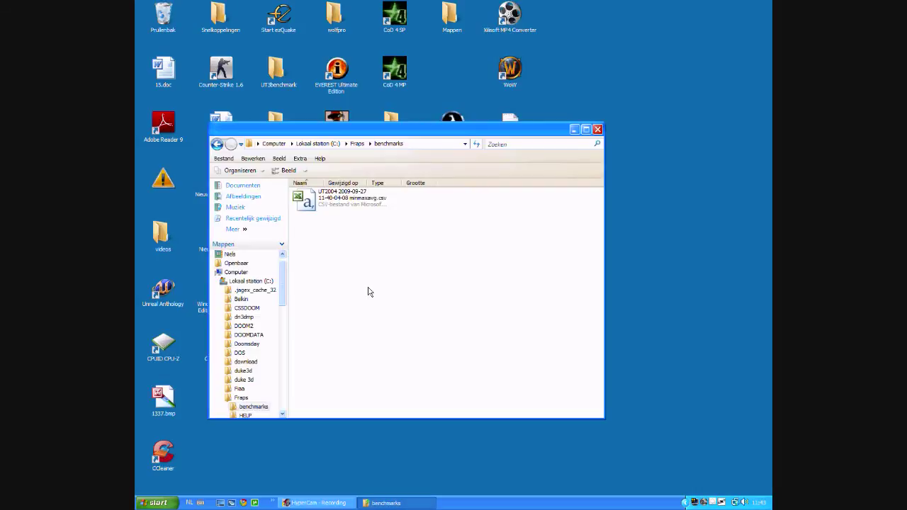
# - Open the UT2004 minmaxavg.csv benchmark file in Excel and reposition its window to read the results
pyautogui.doubleClick(344, 207)
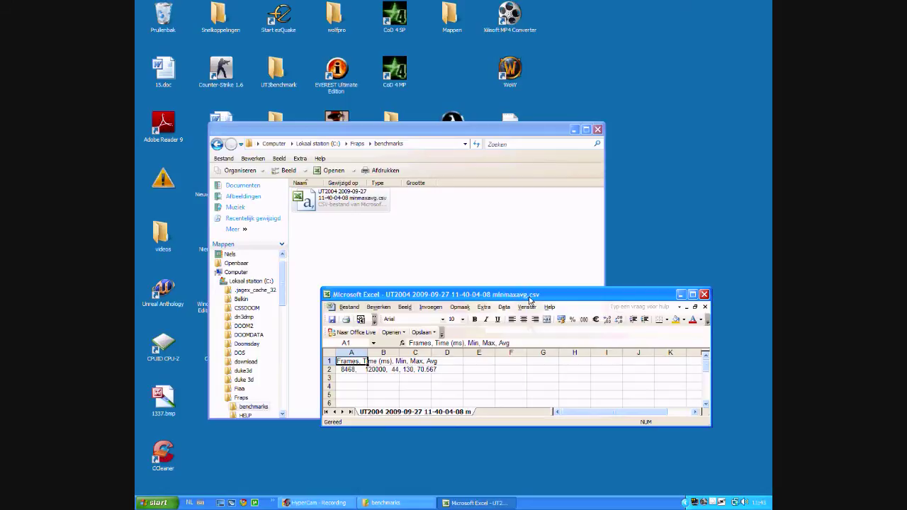
pyautogui.moveTo(529, 300); pyautogui.dragTo(576, 231)
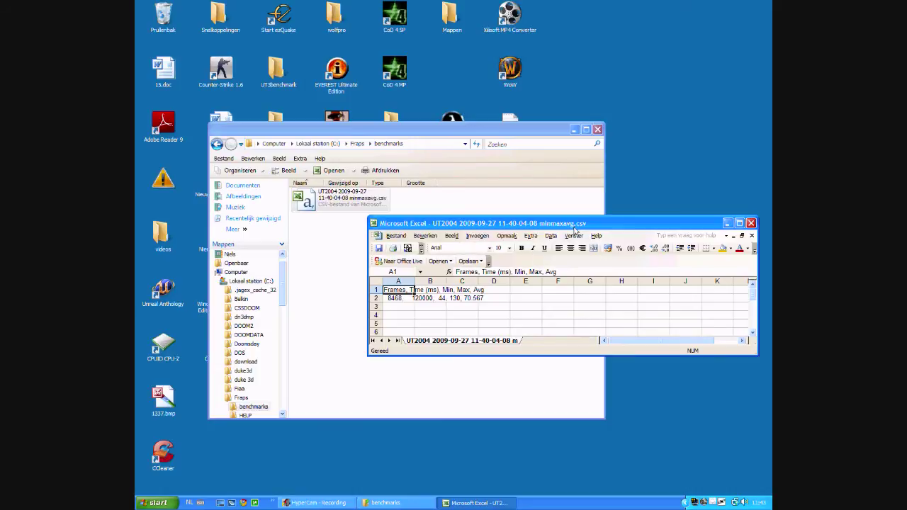
pyautogui.moveTo(574, 228); pyautogui.dragTo(534, 258)
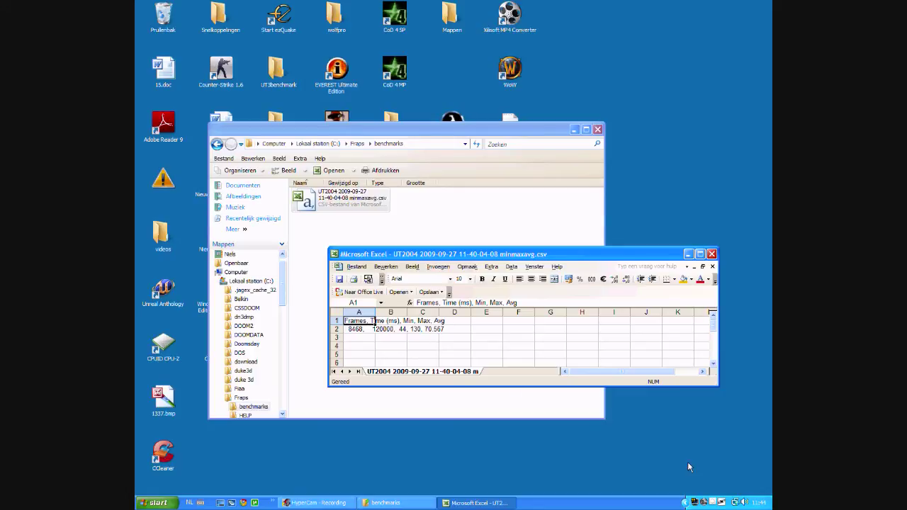
# - Bring up FRAPS and EVGA Precision to check the graphics card's clock settings, and minimize both windows
pyautogui.doubleClick(712, 504)
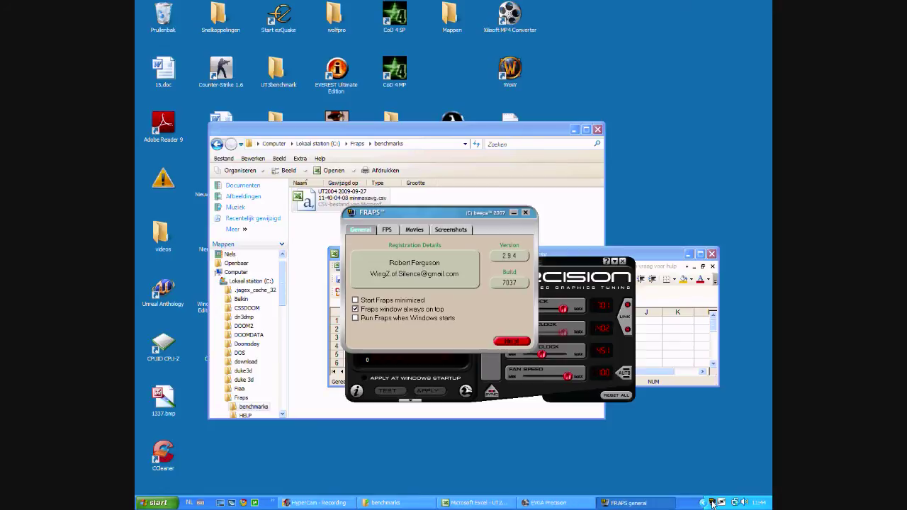
pyautogui.click(519, 211)
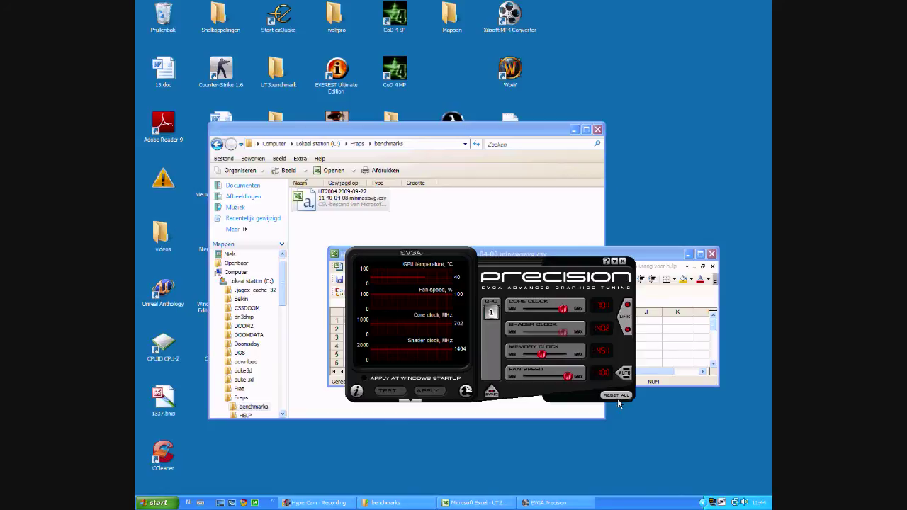
pyautogui.click(614, 262)
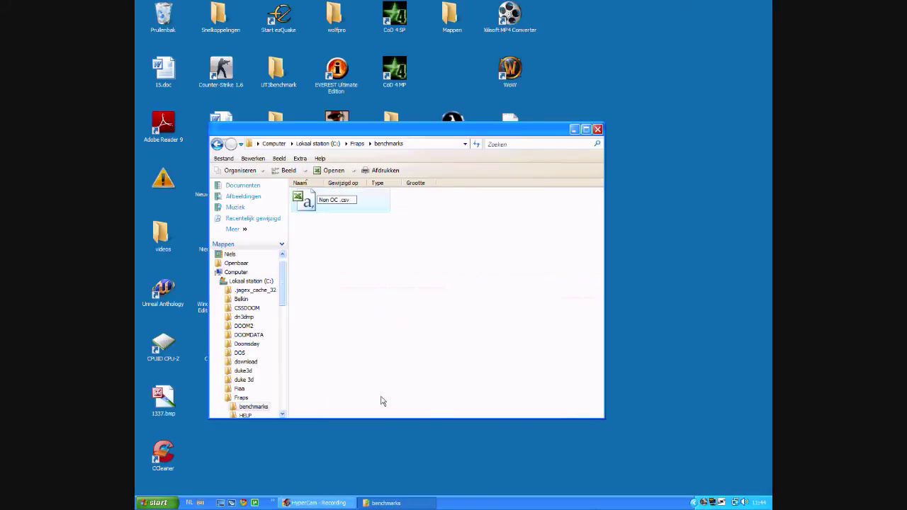
# - Rename the UT2004 benchmark file as "Non OC ut2k4.csv" and close the benchmarks folder
pyautogui.write('ut2k4')
pyautogui.press('Return')
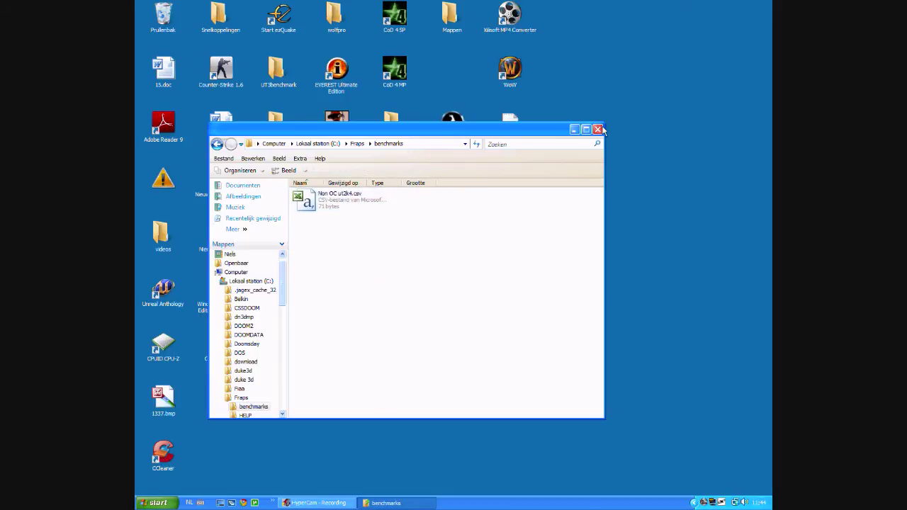
pyautogui.click(599, 130)
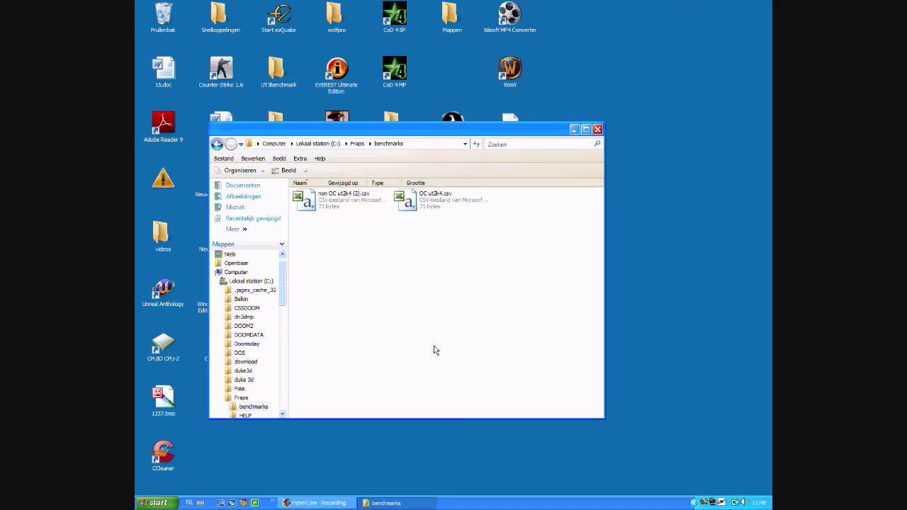
# - View the OC ut2k4.csv results in Excel, close them, and open non OC ut2k4 (2).csv
pyautogui.doubleClick(437, 201)
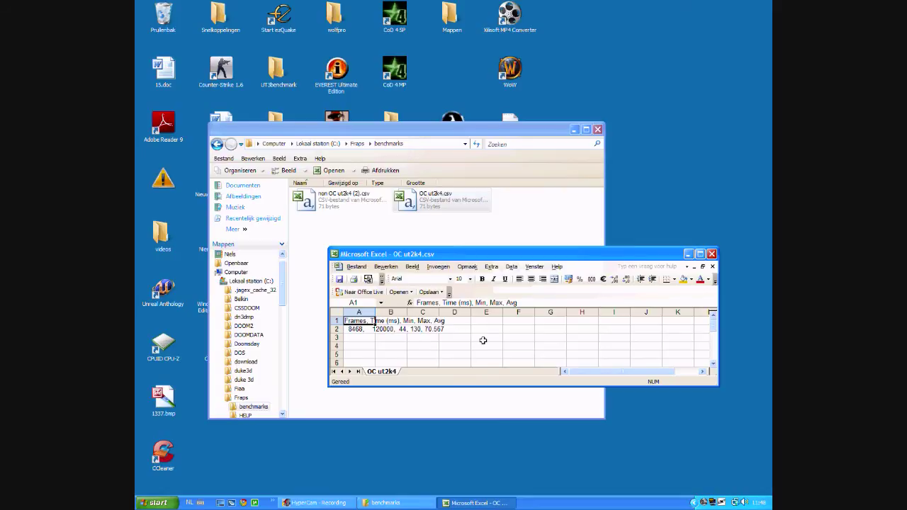
pyautogui.click(712, 253)
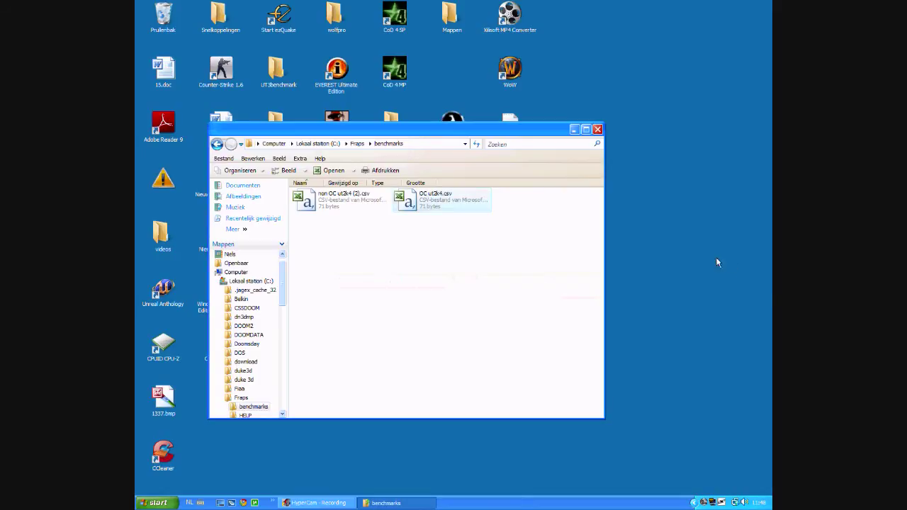
pyautogui.doubleClick(320, 210)
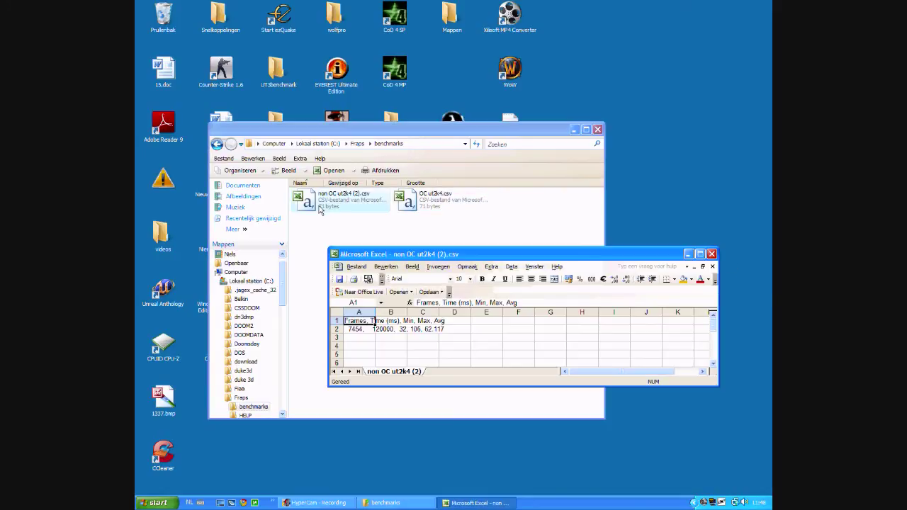
pyautogui.rightClick(448, 207)
pyautogui.click(427, 248)
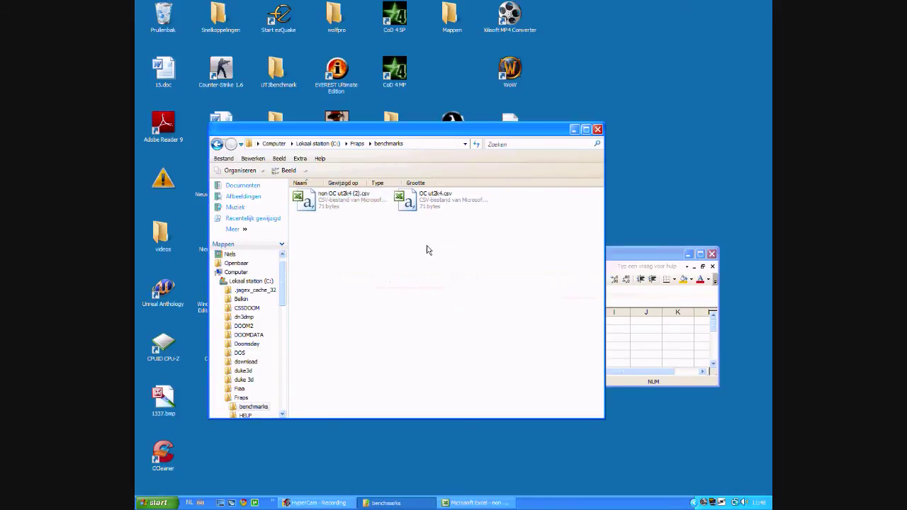
# - Compare the results of OC ut2k4.csv and non OC ut2k4 (2).csv by switching between the files, and close Excel
pyautogui.doubleClick(443, 201)
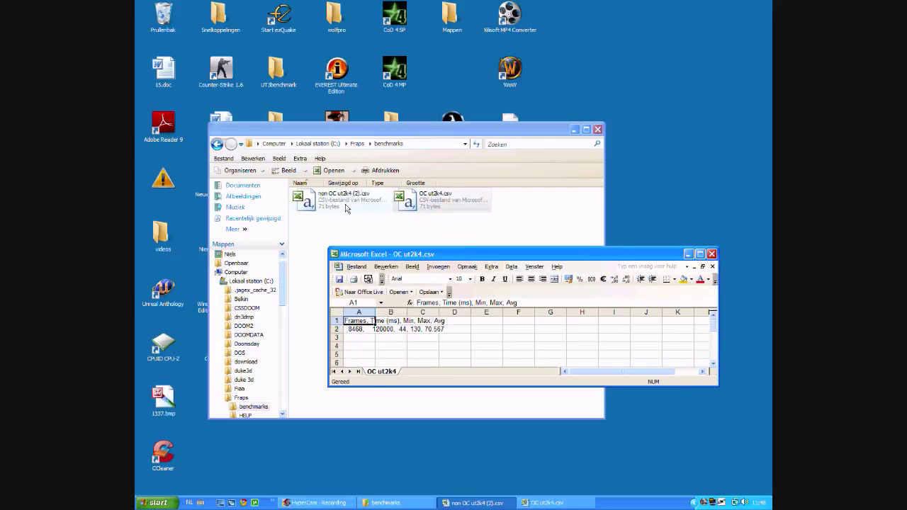
pyautogui.doubleClick(346, 208)
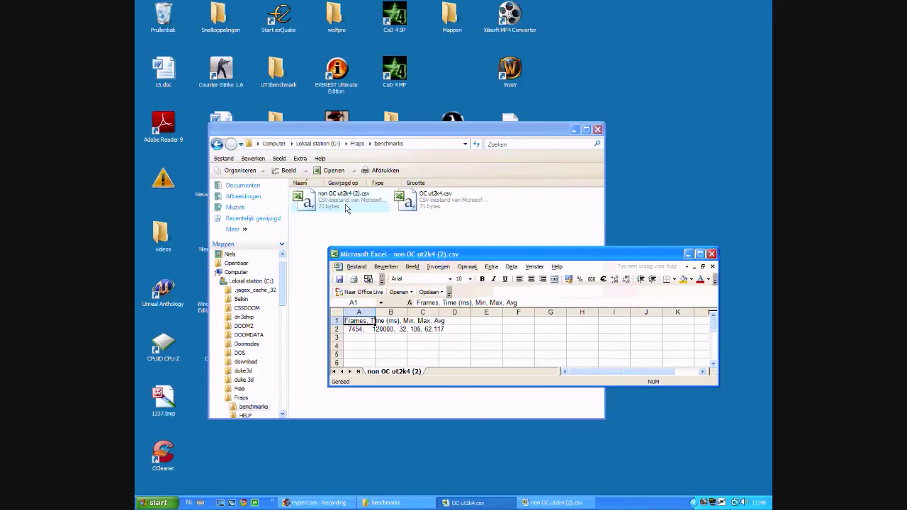
pyautogui.doubleClick(424, 203)
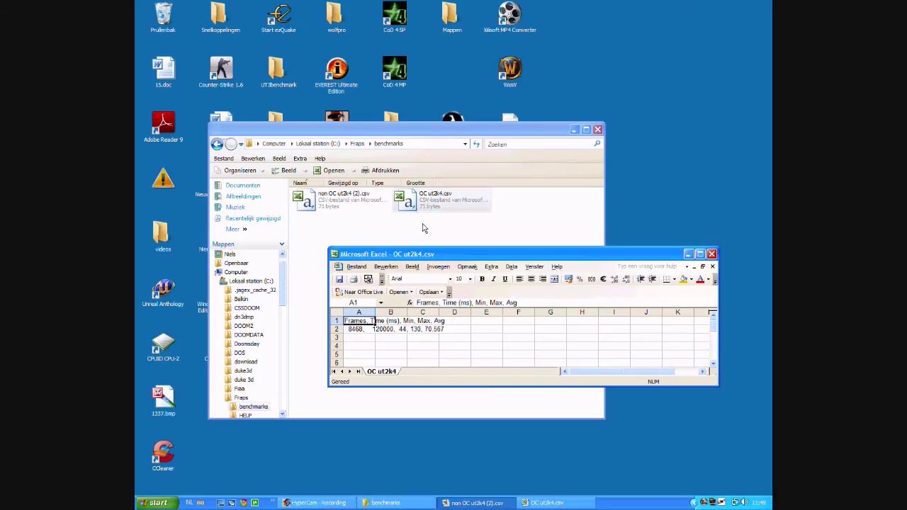
pyautogui.moveTo(715, 257); pyautogui.dragTo(715, 258)
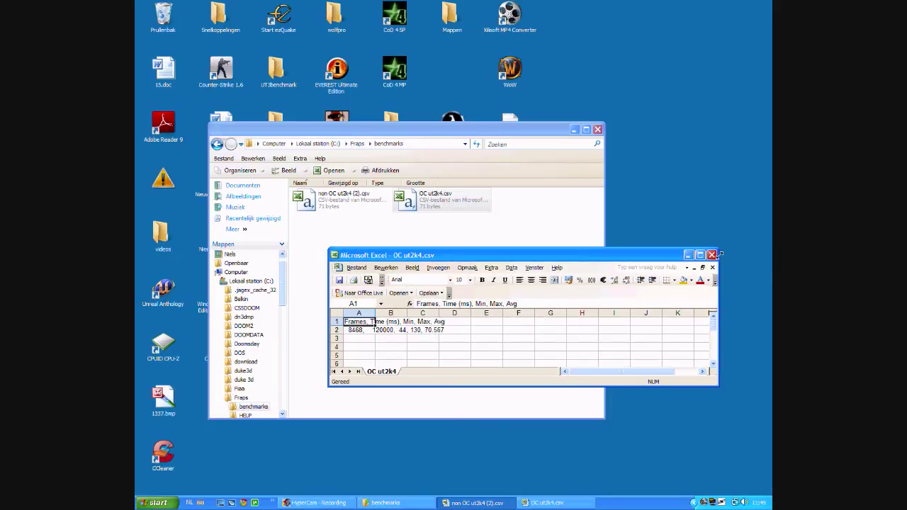
pyautogui.click(713, 256)
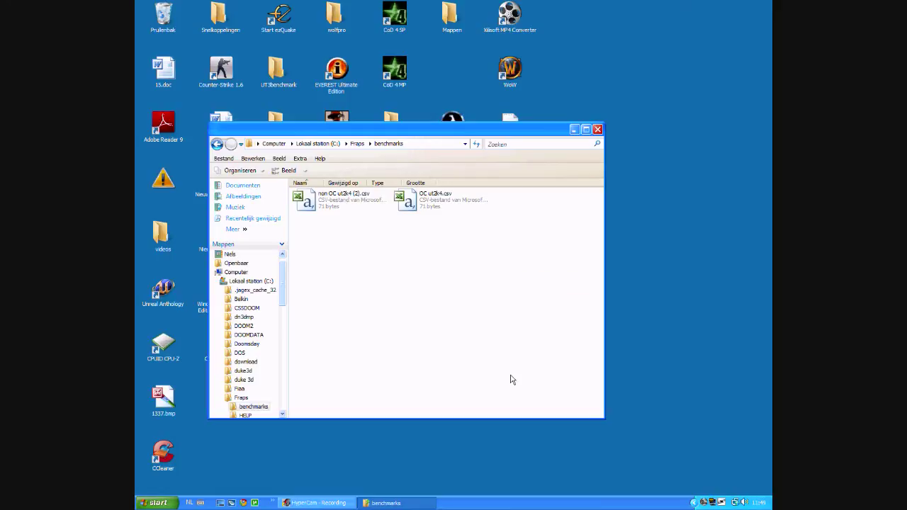
# - Reopen EVGA Precision to view the graphics card's clock and fan settings
pyautogui.doubleClick(705, 502)
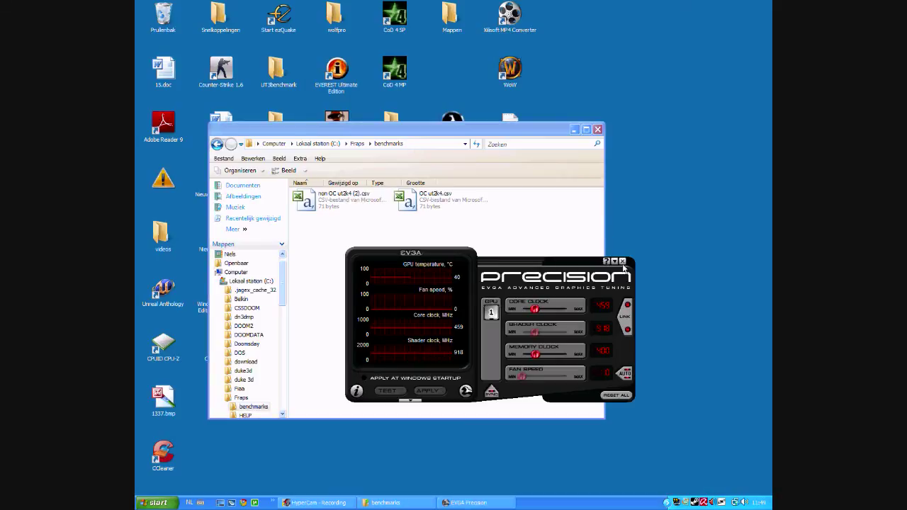